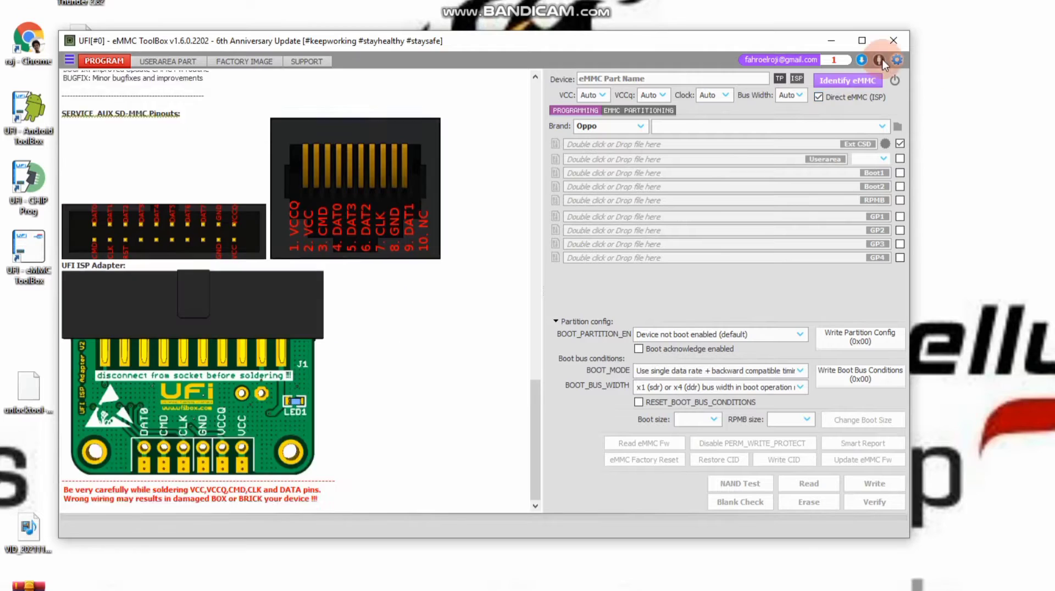
Step: Identify the eMMC over the direct ISP connection, ignoring the pin connection test
left_click(836, 78)
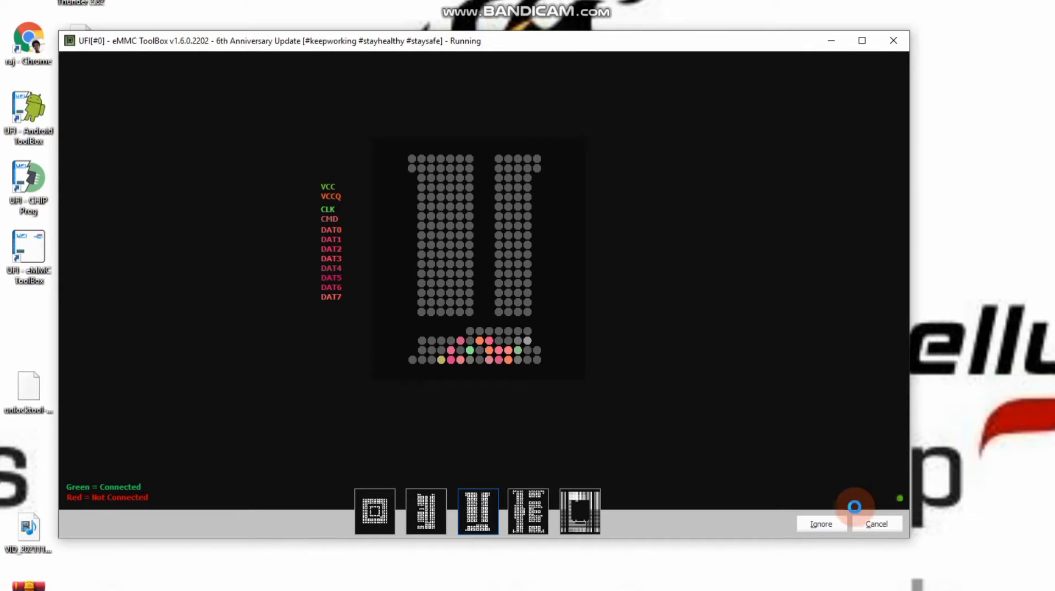
left_click(820, 523)
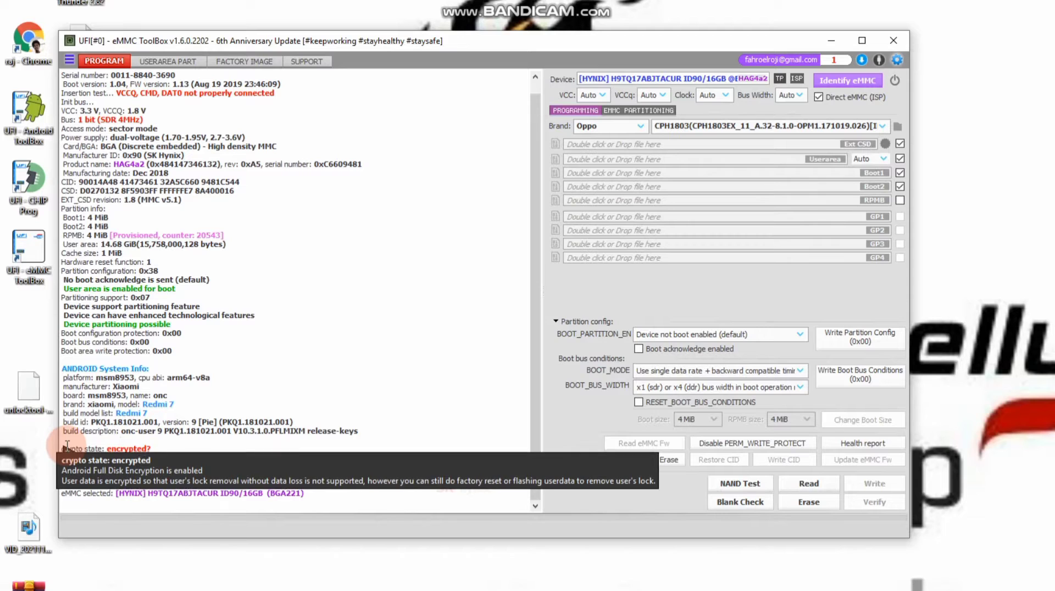
Step: Examine the identification log's crypto state, Android system info and eMMC health report, including the device lifetime estimates
mouse_move(88, 454)
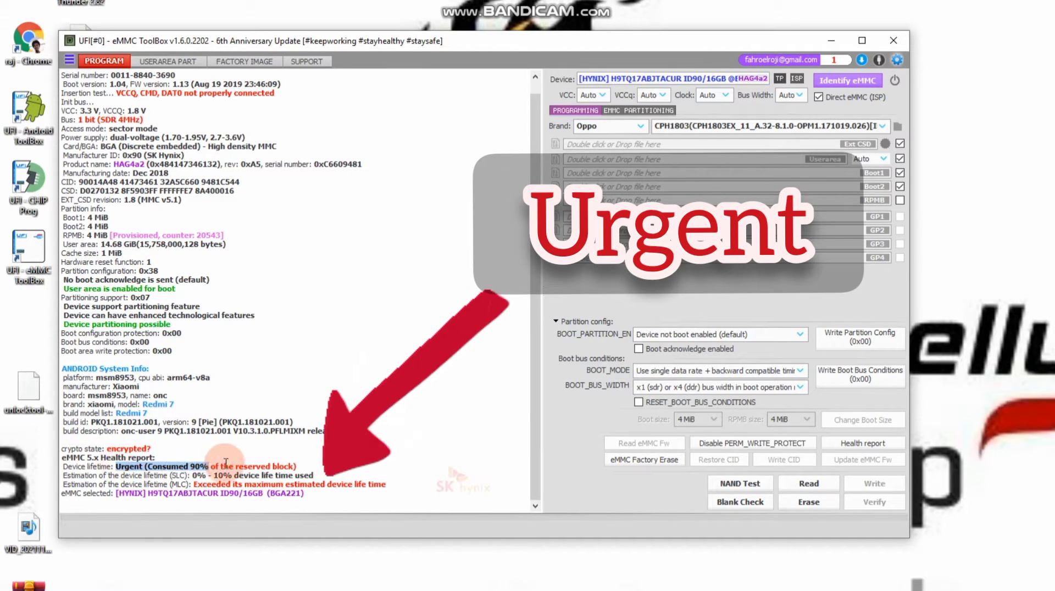
left_click_drag(305, 461, 309, 466)
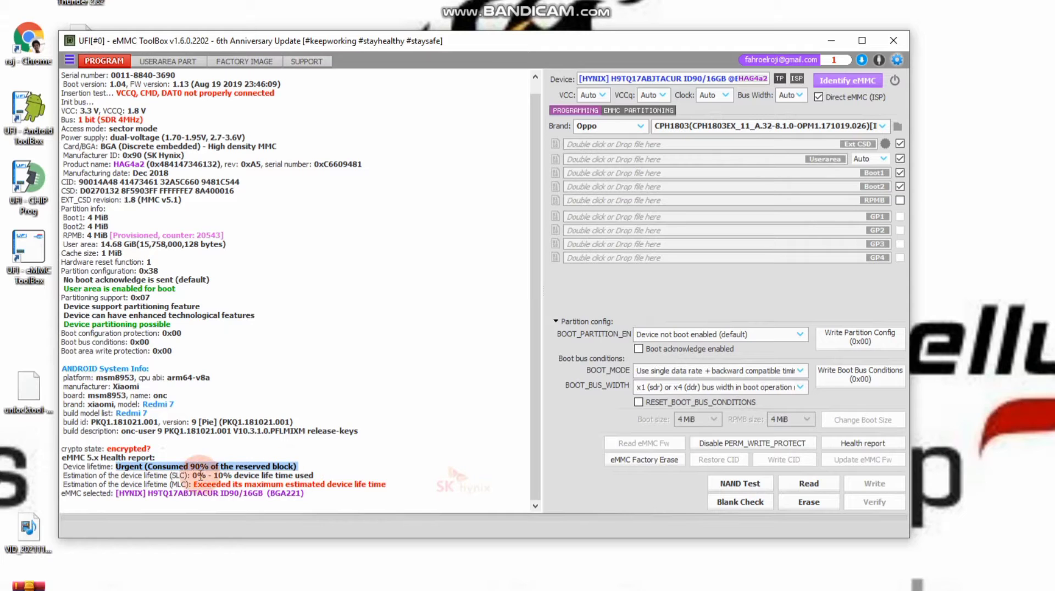
left_click(364, 457)
left_click_drag(195, 485, 396, 485)
left_click(412, 416)
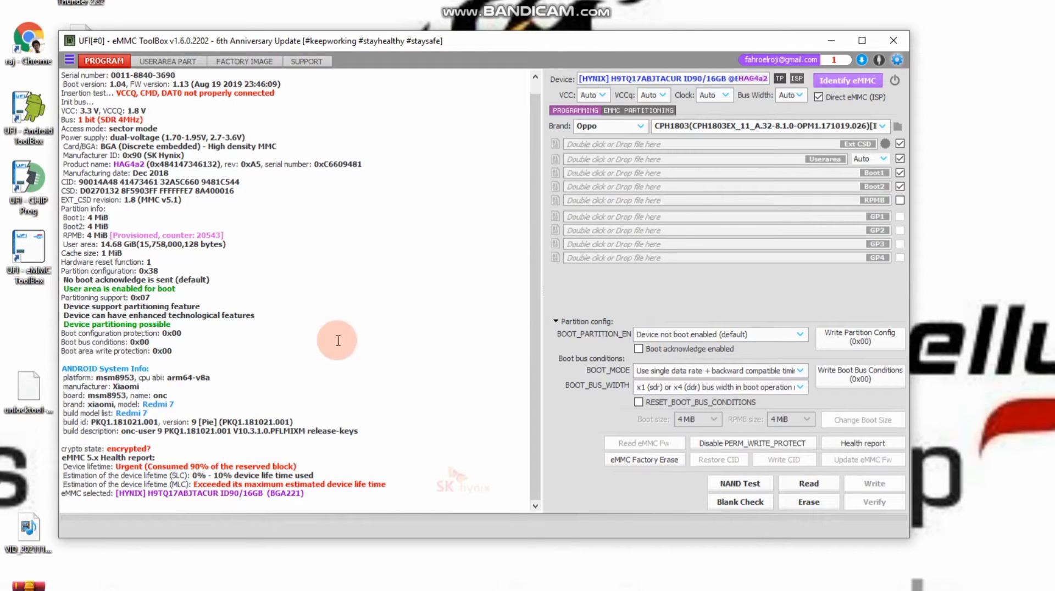
mouse_move(116, 354)
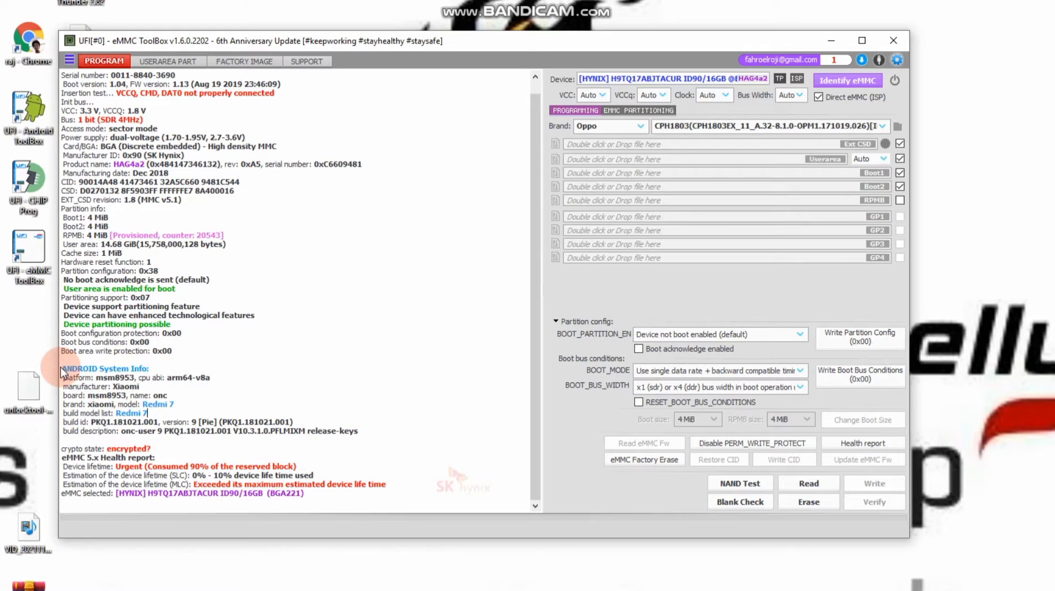
left_click_drag(62, 369, 335, 439)
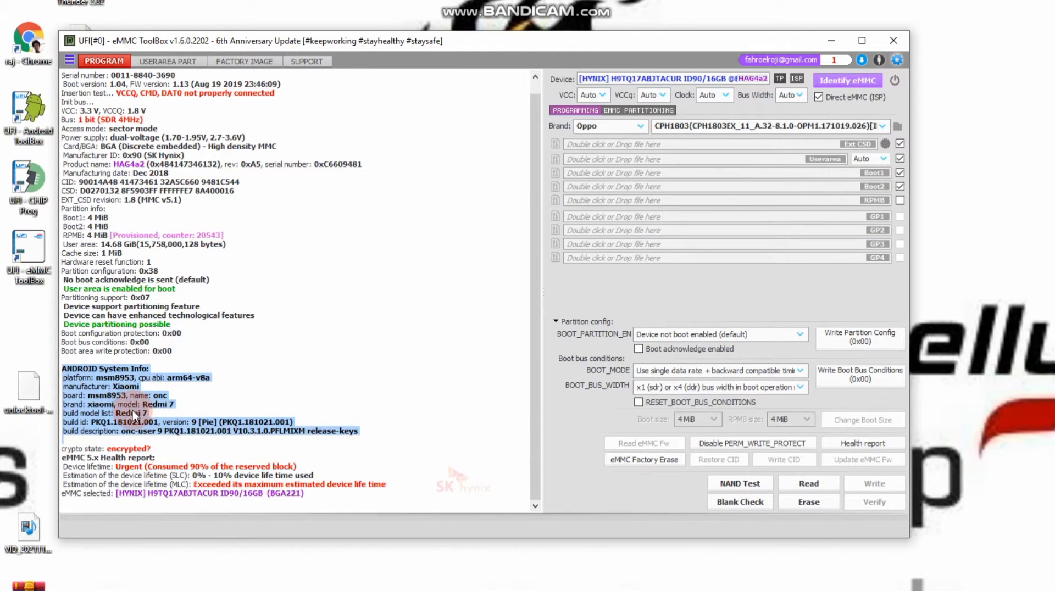
left_click(398, 379)
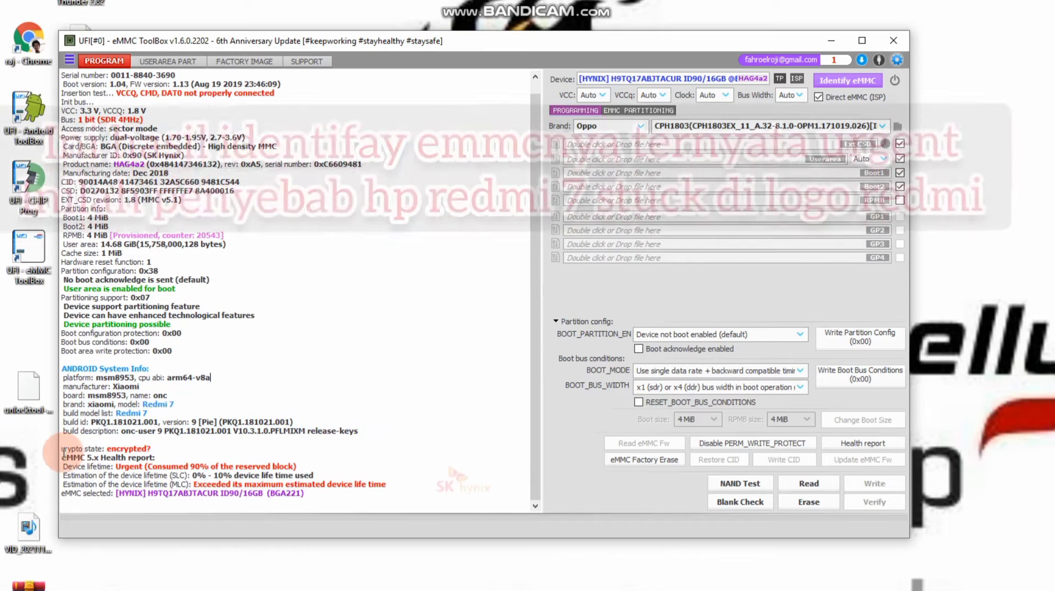
left_click_drag(63, 454, 366, 496)
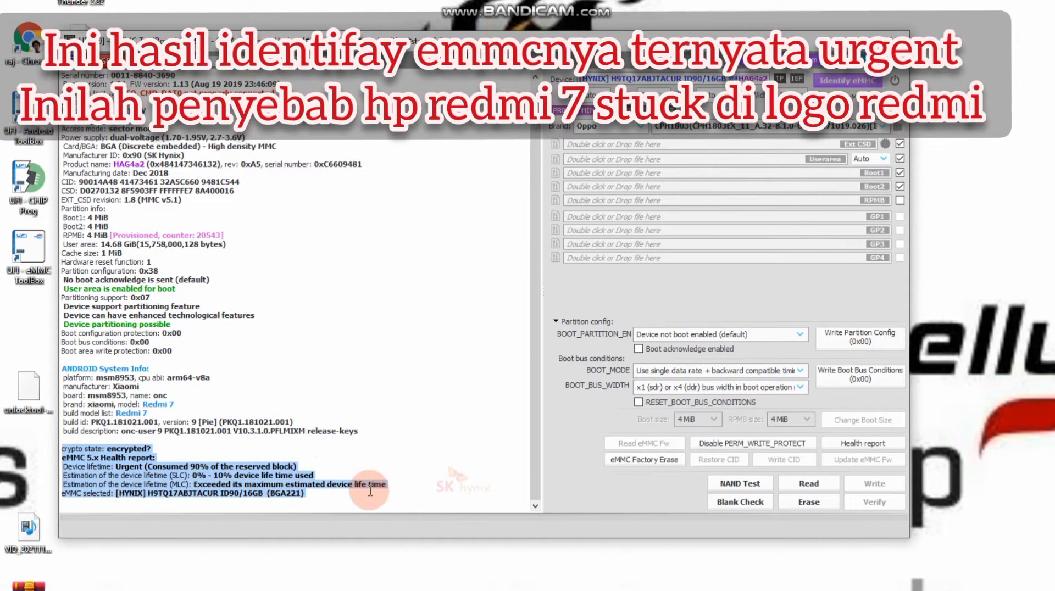
left_click(178, 477)
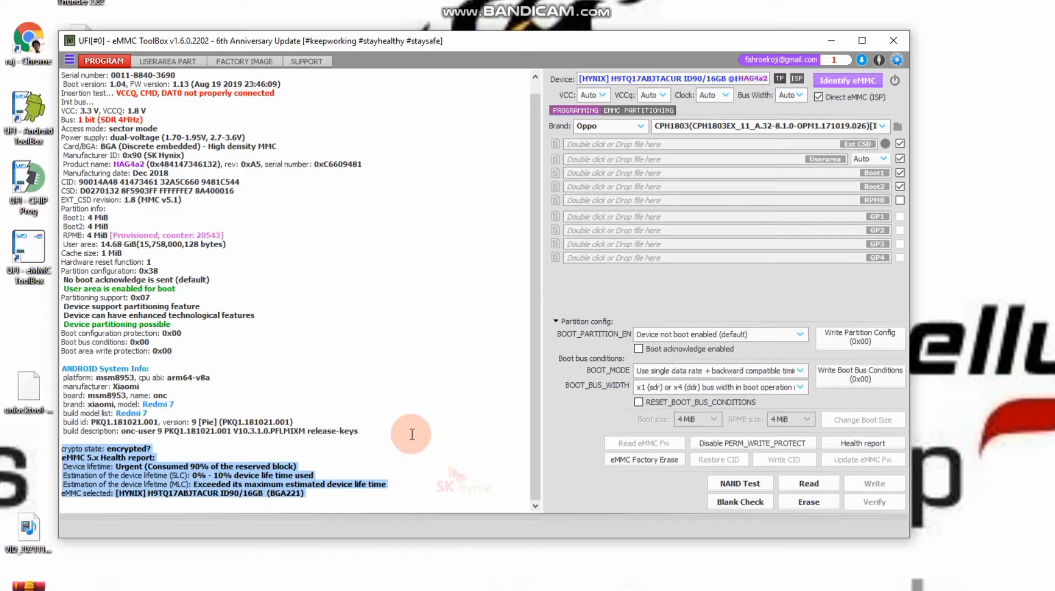
left_click(414, 434)
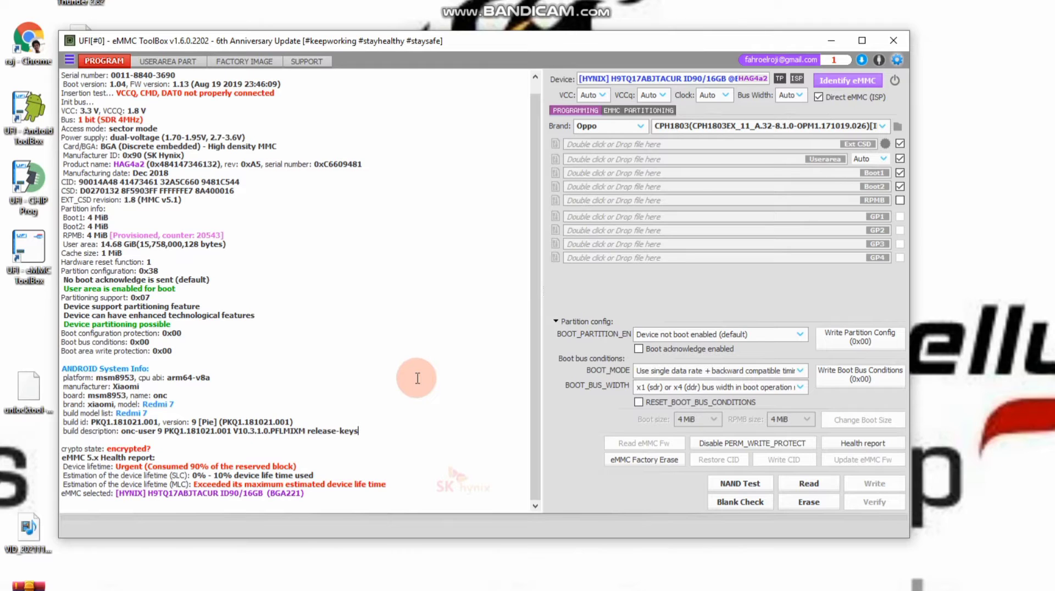
Step: Open the user area partition list and identify the eMMC again, ignoring the pin connection test
left_click(166, 63)
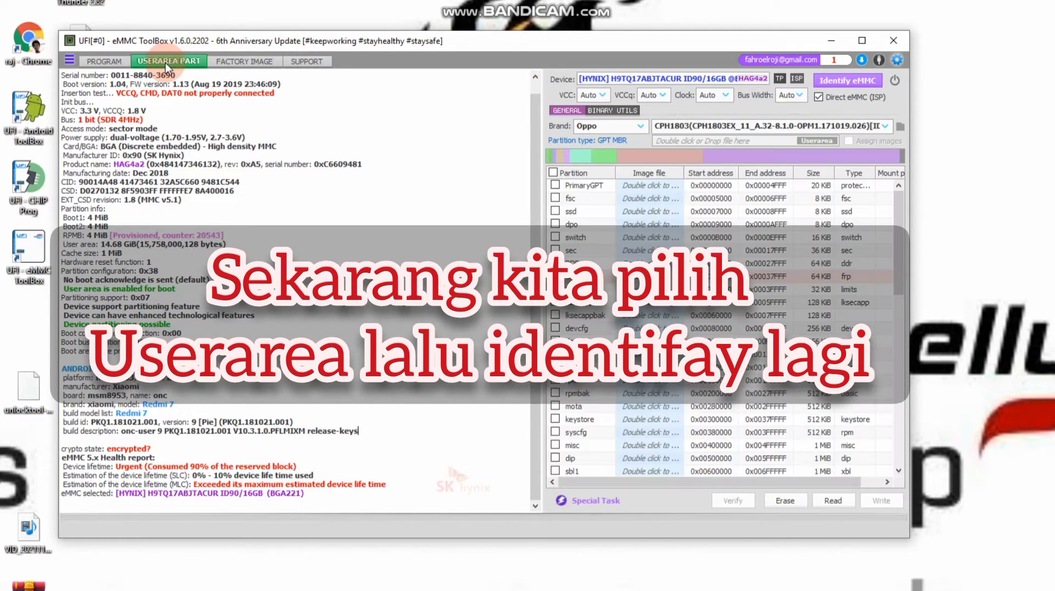
left_click(841, 81)
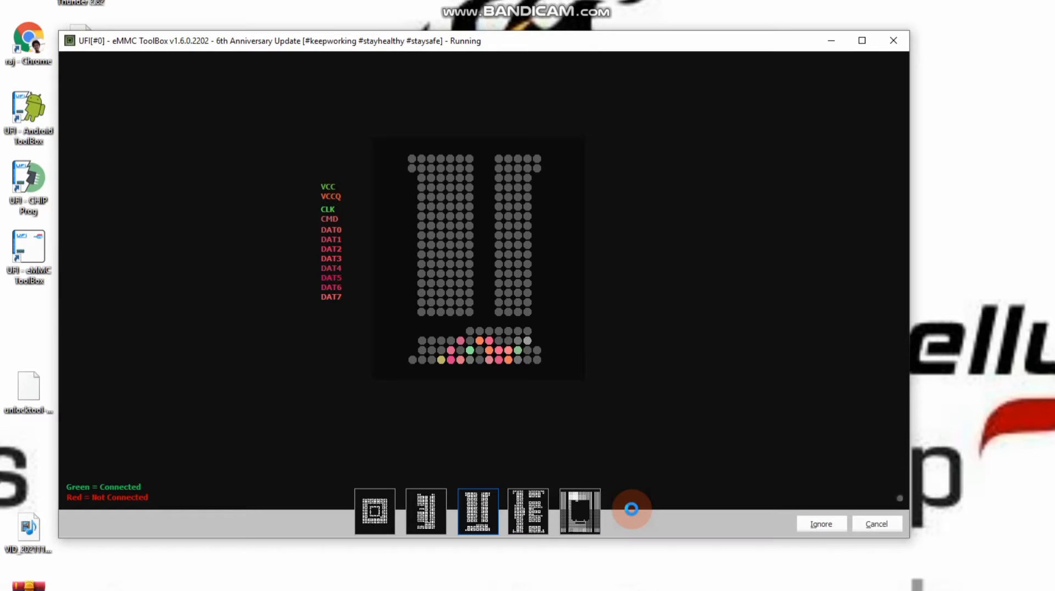
left_click(817, 523)
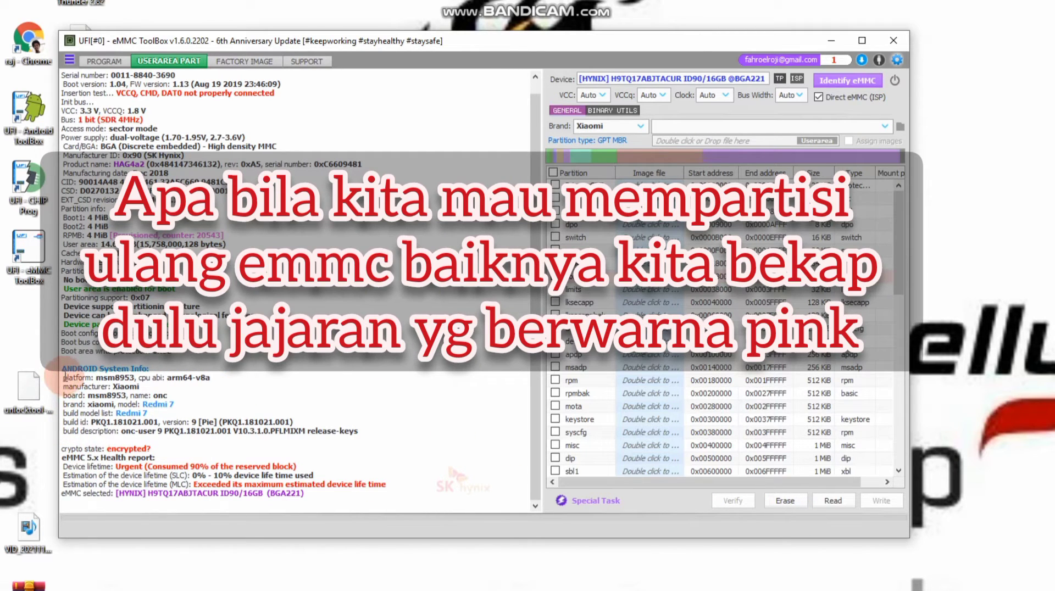
mouse_move(61, 378)
left_mouse_down()
mouse_move(336, 442)
mouse_move(377, 499)
left_mouse_up()
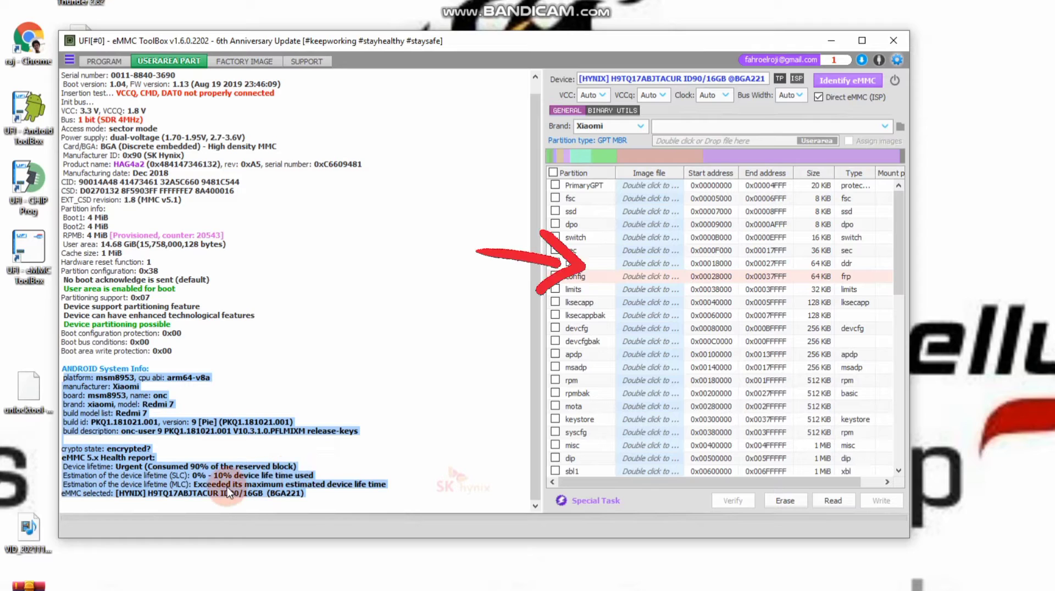
left_click(454, 334)
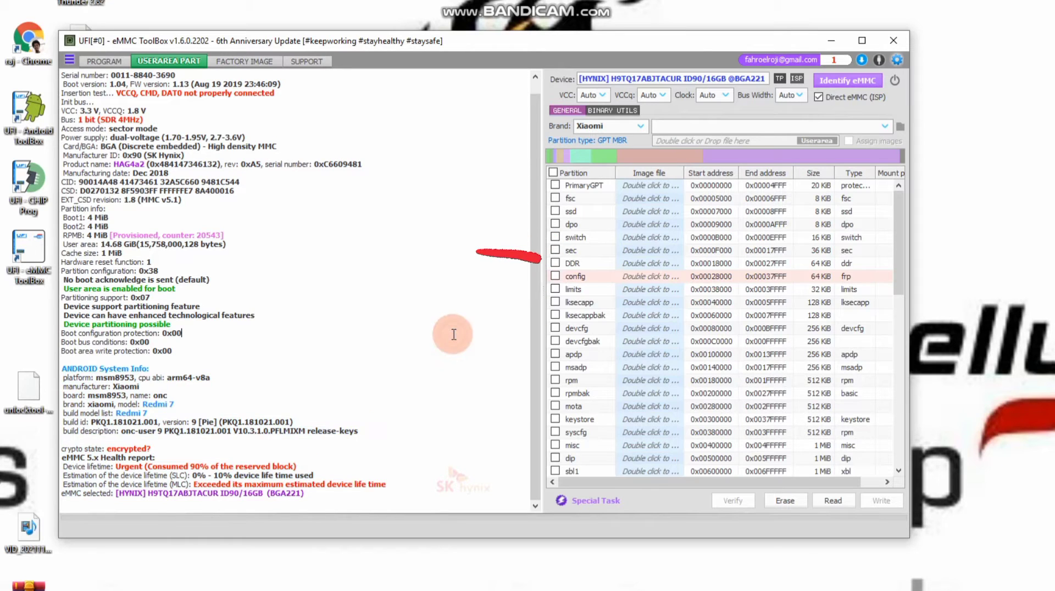
left_click(777, 196)
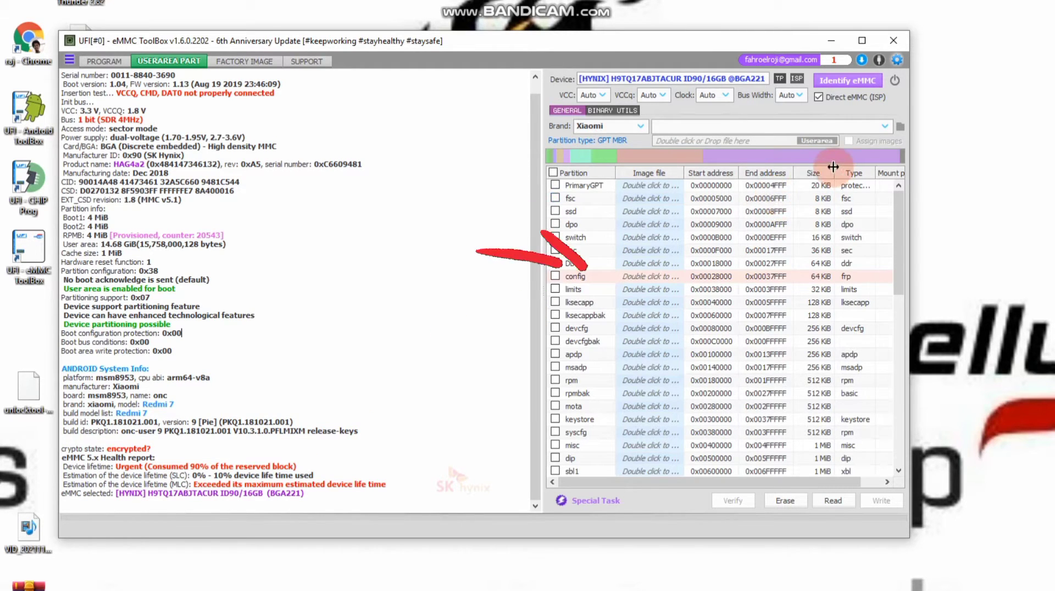
Step: Select the pink-highlighted partitions config, fsg, modemst1, modemst2, persist, persistbak, modem and cust
left_click(555, 277)
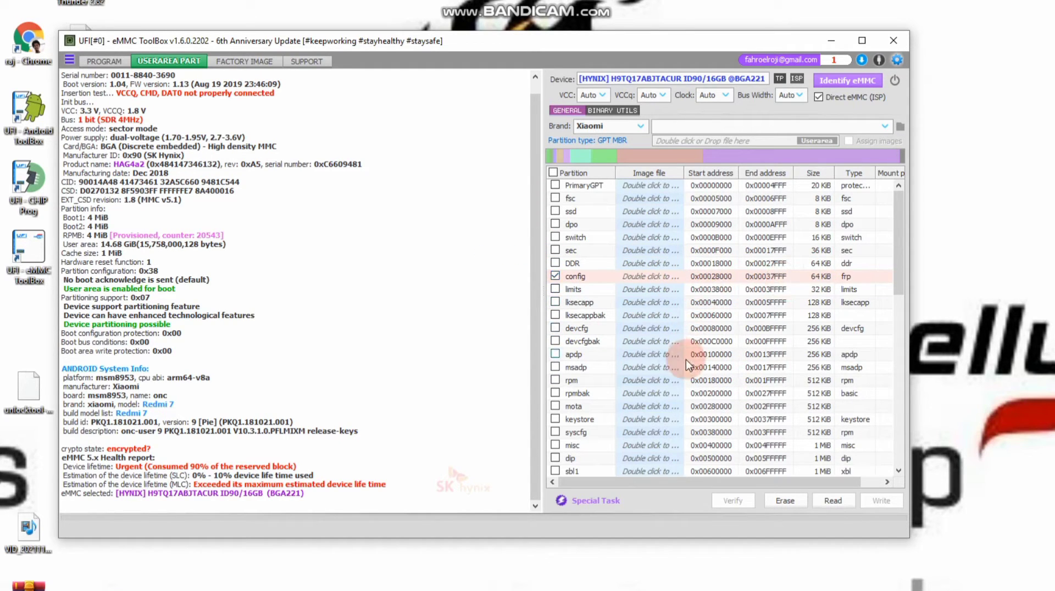
scroll(674, 356, "down", 5)
scroll(675, 357, "down", 1)
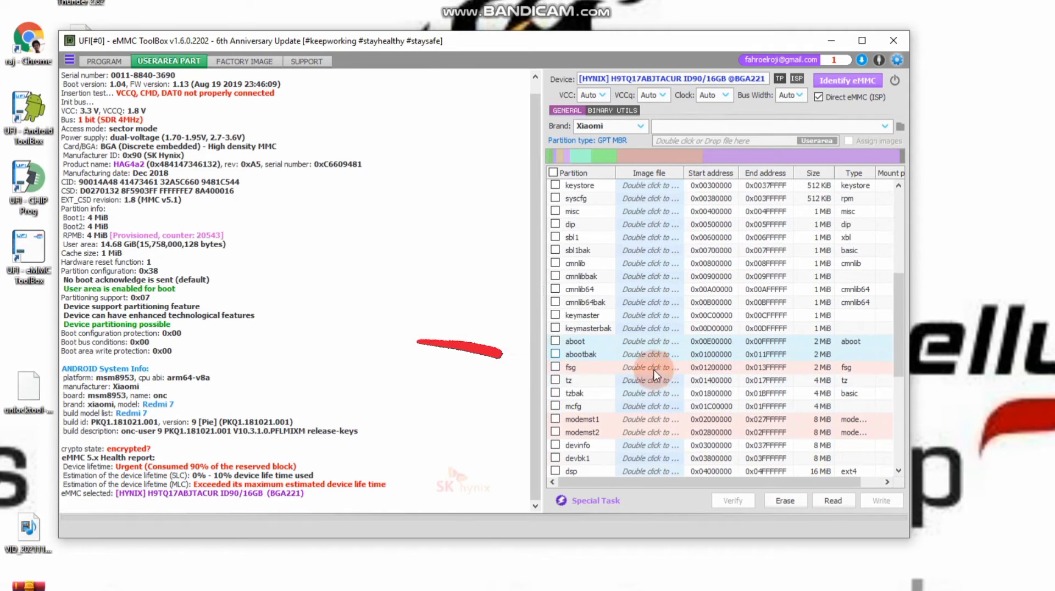
left_click(555, 367)
left_click(555, 418)
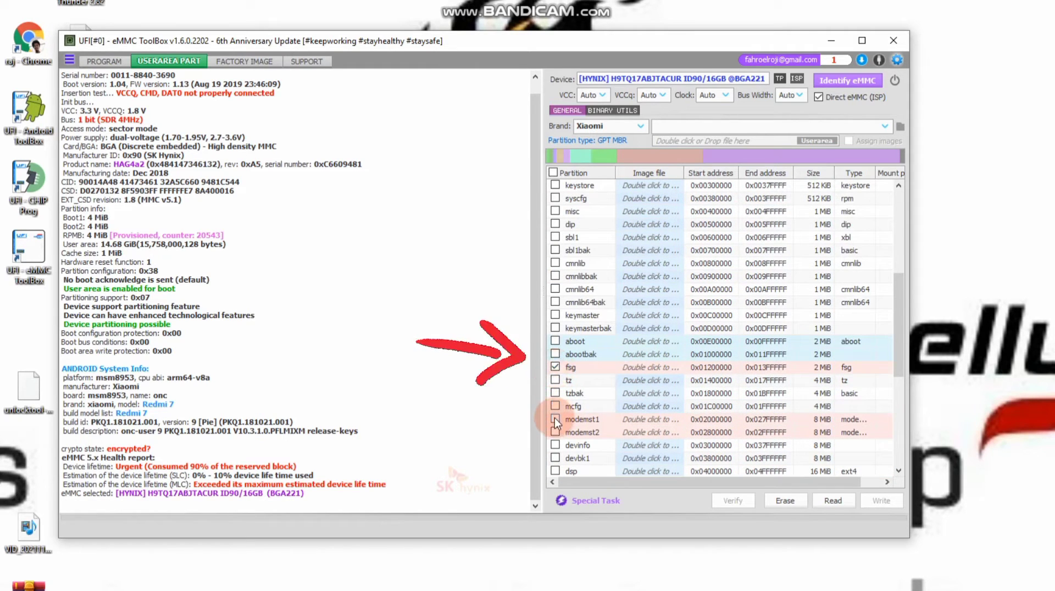
left_click(555, 432)
scroll(608, 433, "down", 2)
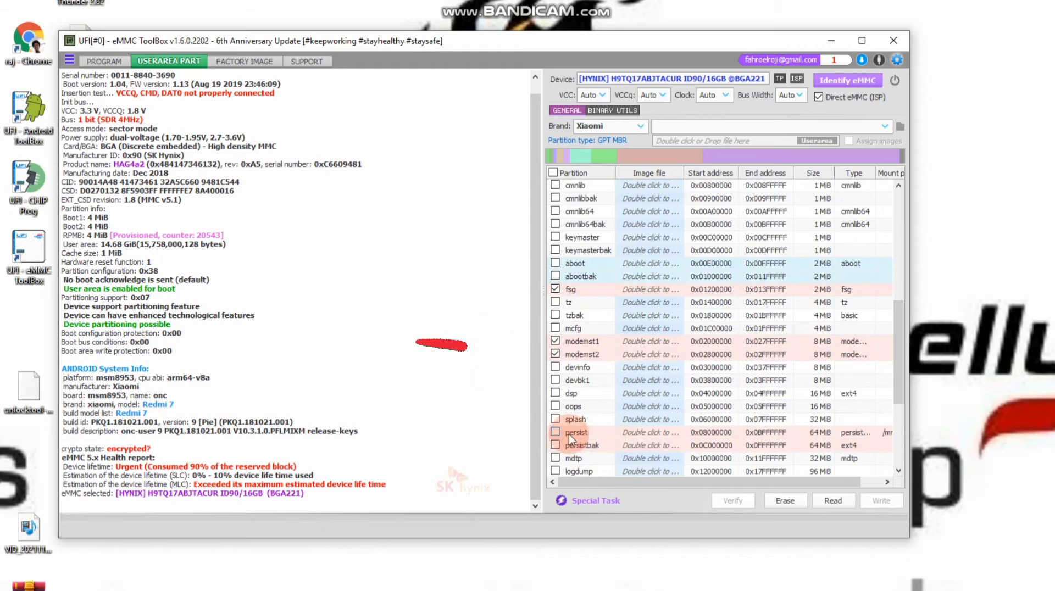
left_click(555, 433)
left_click(555, 445)
scroll(589, 448, "down", 1)
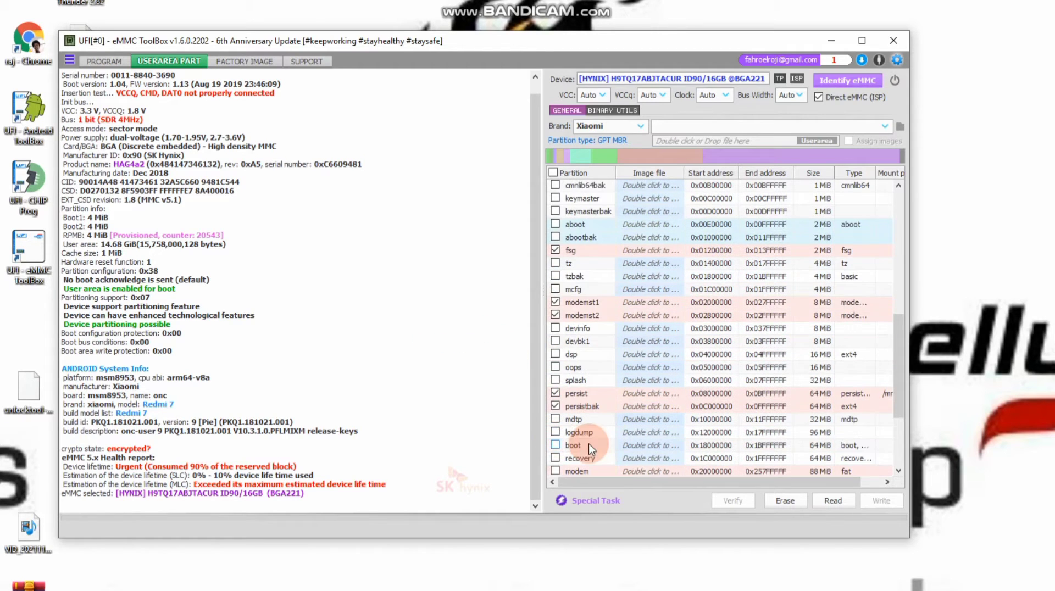
scroll(566, 439, "down", 2)
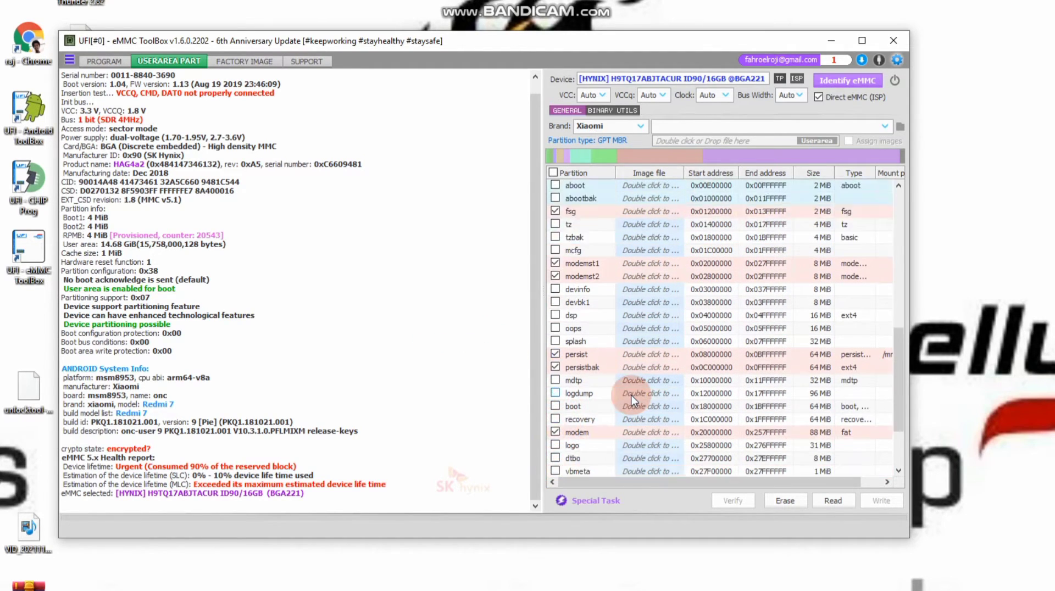
scroll(610, 403, "down", 1)
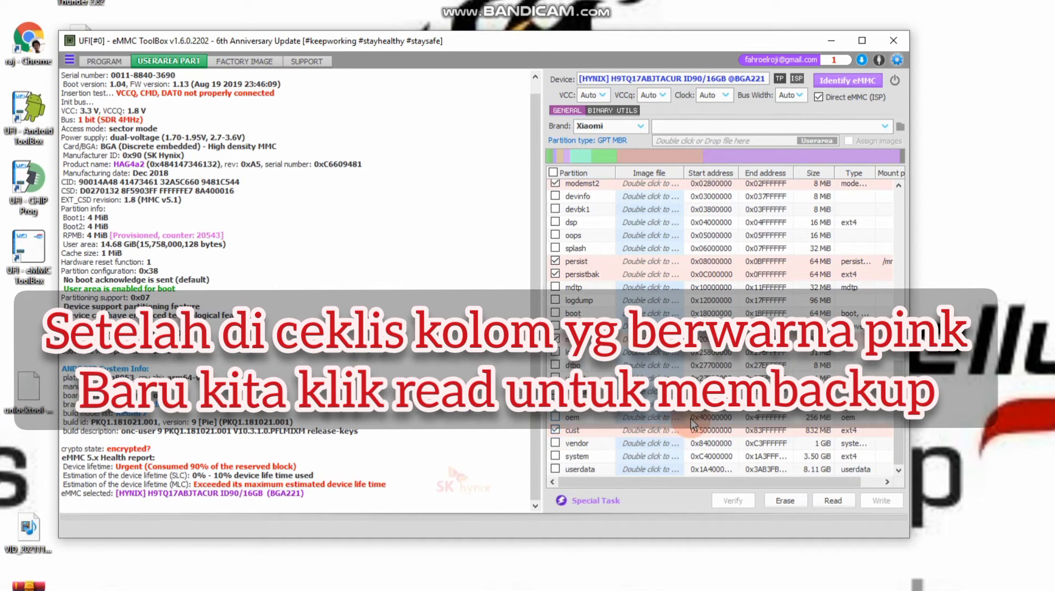
Step: Read the selected partitions from the eMMC as a backup, ignoring the pin connection test
scroll(694, 423, "up", 10)
left_click(823, 141)
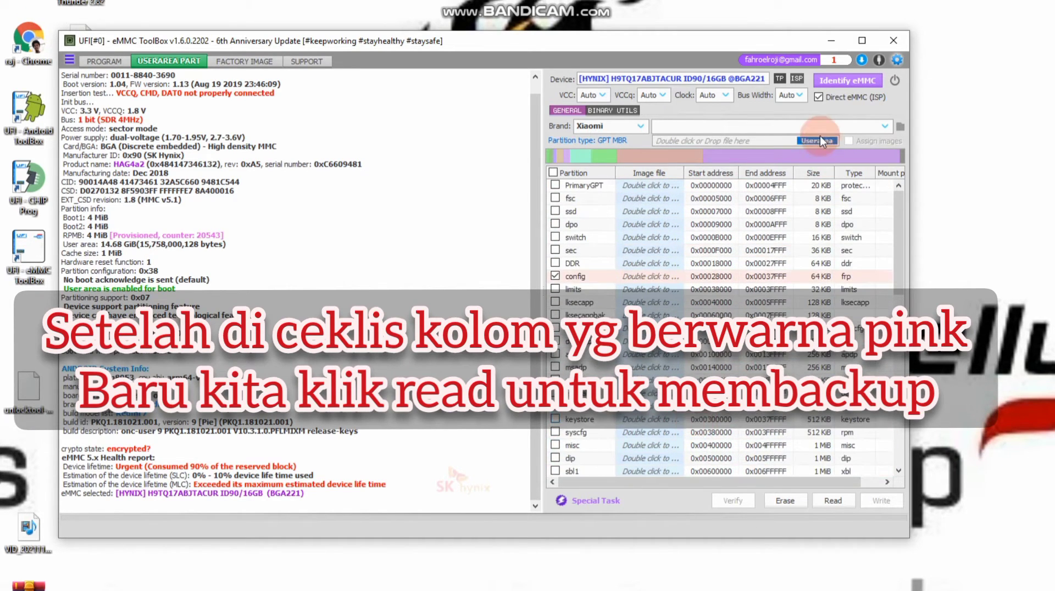
left_click(833, 502)
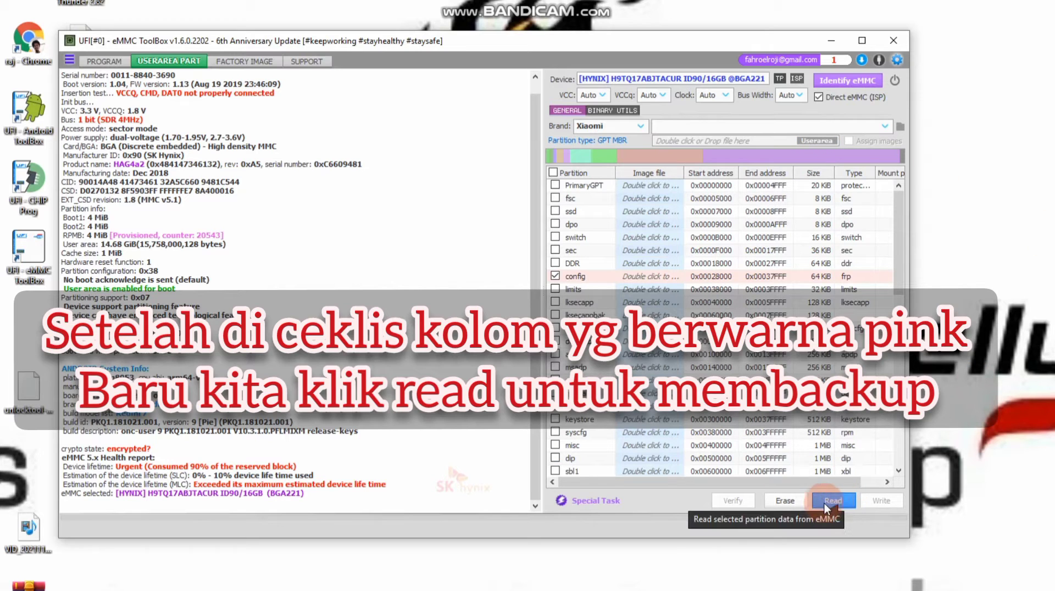
left_click(833, 501)
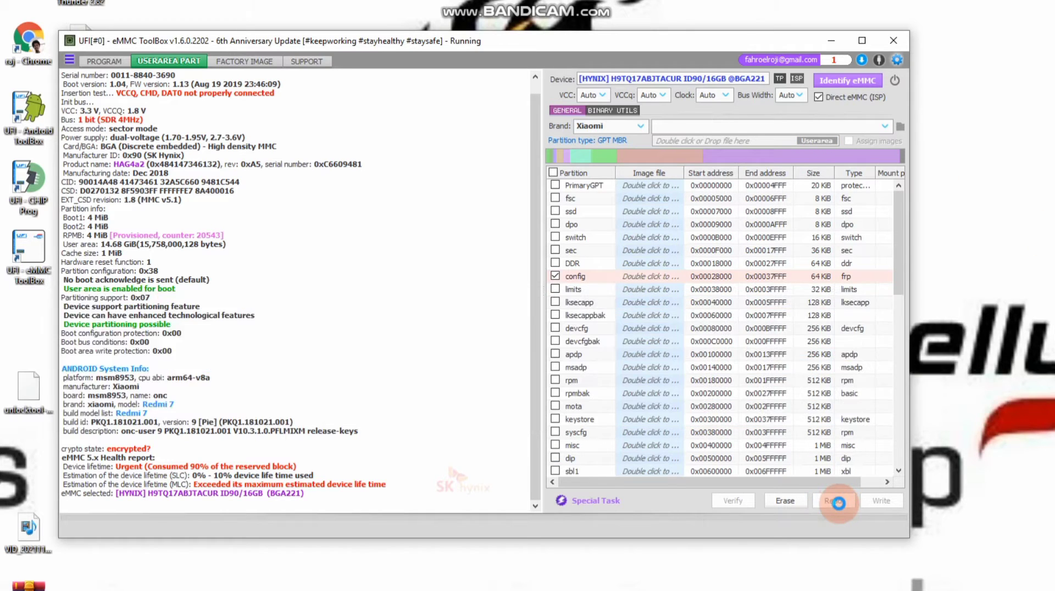
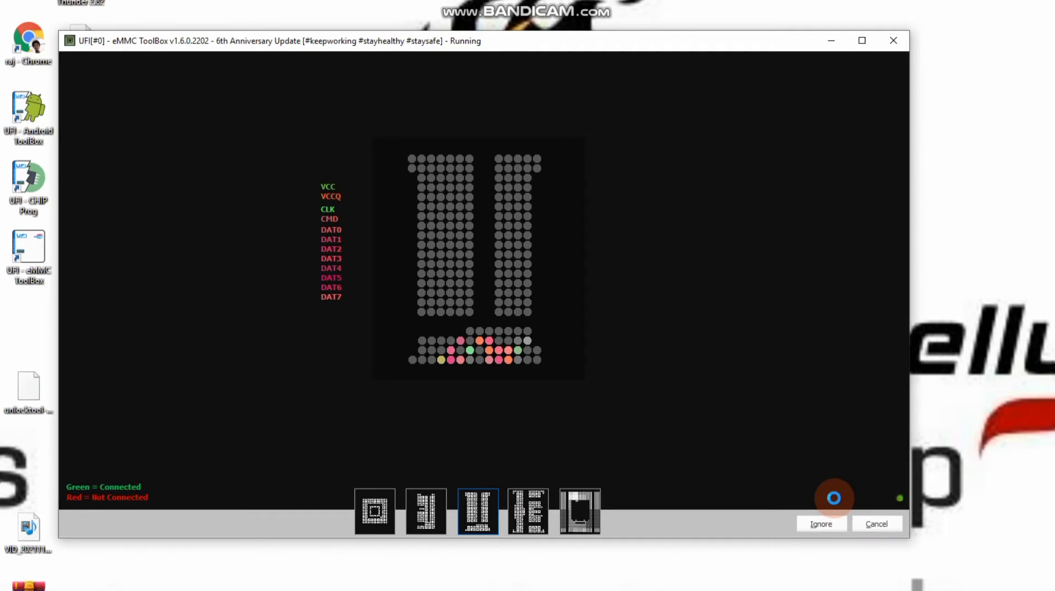
left_click(821, 524)
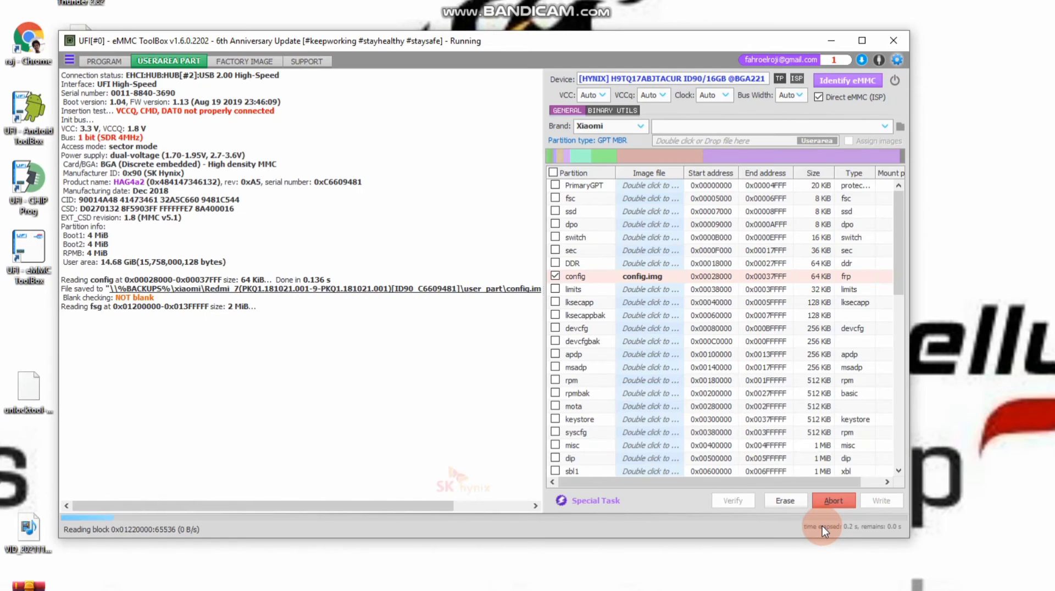